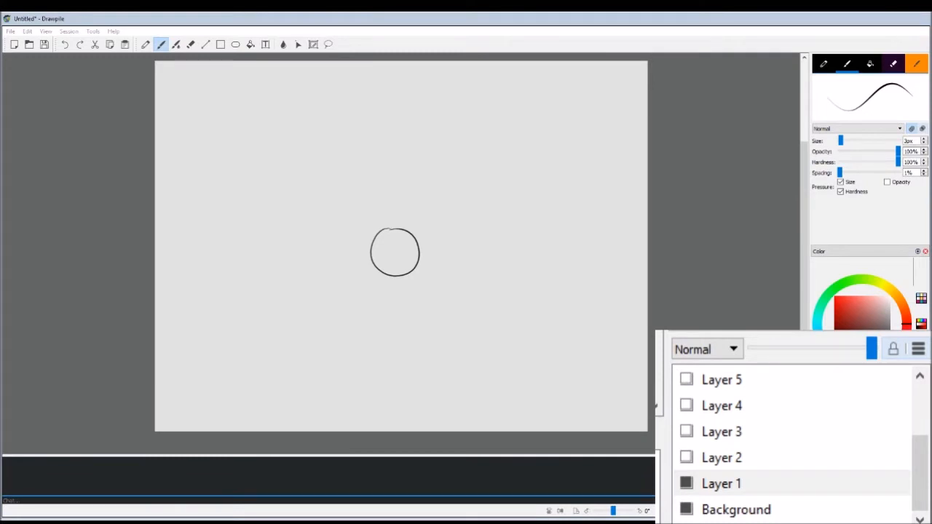
Step through the animation frames by showing Layers 2 to 6 in turn and hiding each preceding layer.
click(688, 459)
click(688, 483)
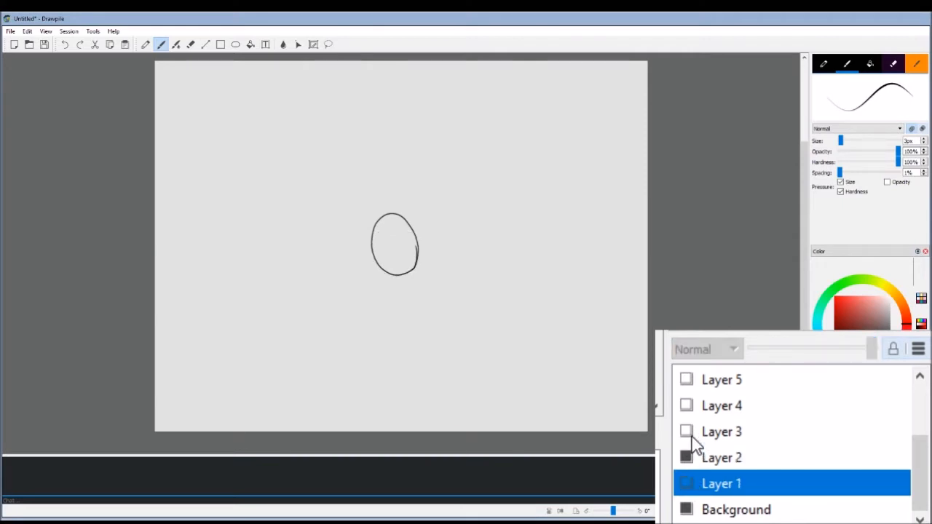
click(688, 434)
click(688, 458)
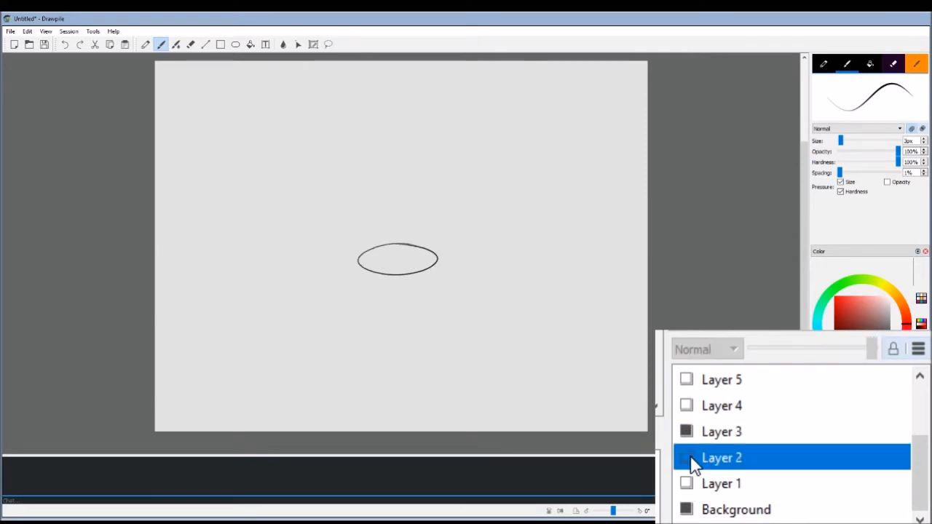
click(687, 406)
click(686, 432)
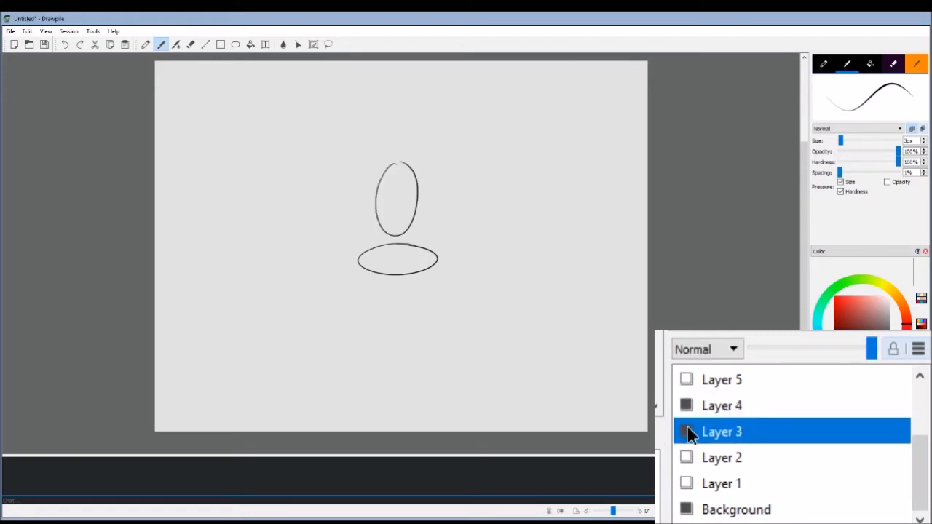
click(686, 379)
click(687, 405)
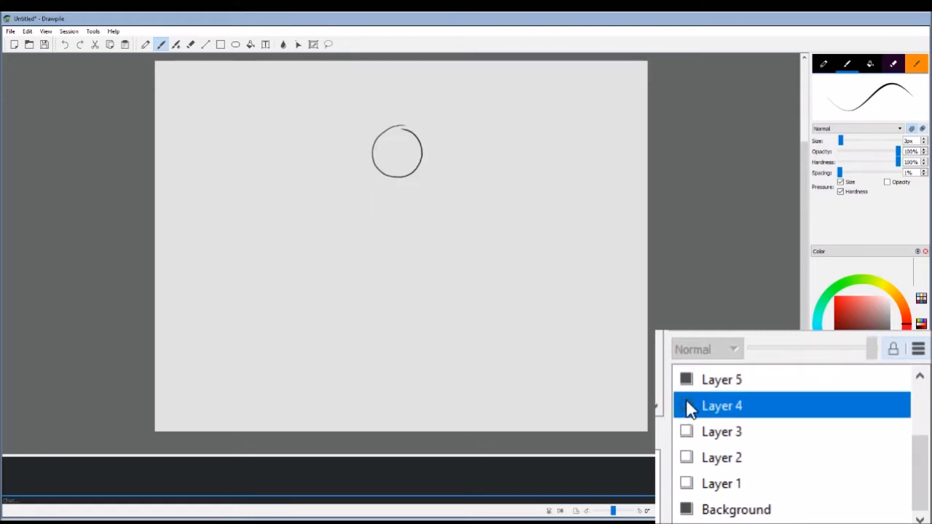
scroll(686, 405, up, 1)
click(686, 432)
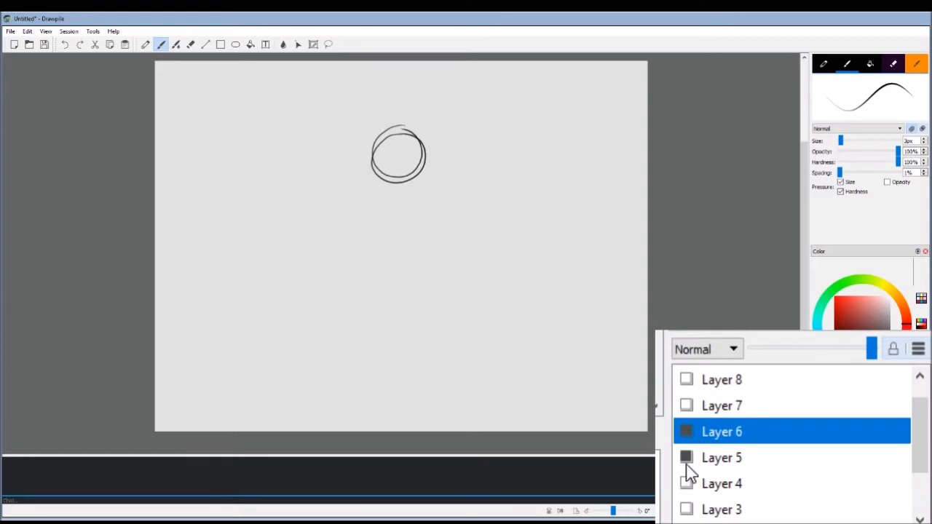
click(687, 457)
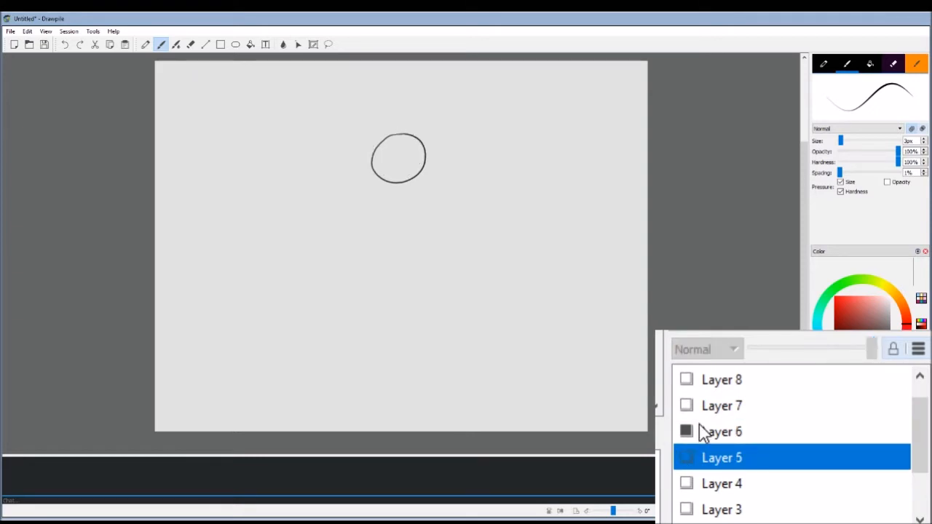
Review the remaining frames by showing Layers 7 to 9 in turn, hiding each preceding layer, and select Layer 9.
scroll(692, 404, up, 1)
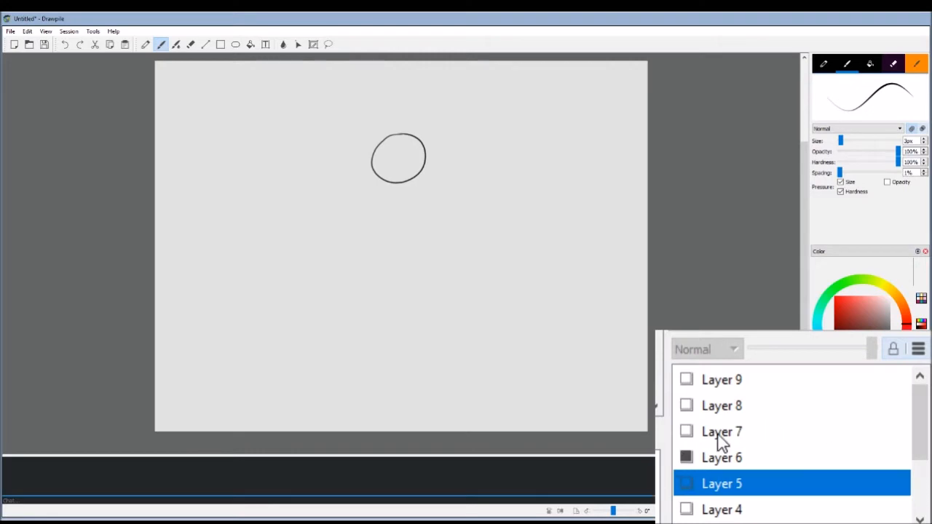
scroll(720, 437, down, 2)
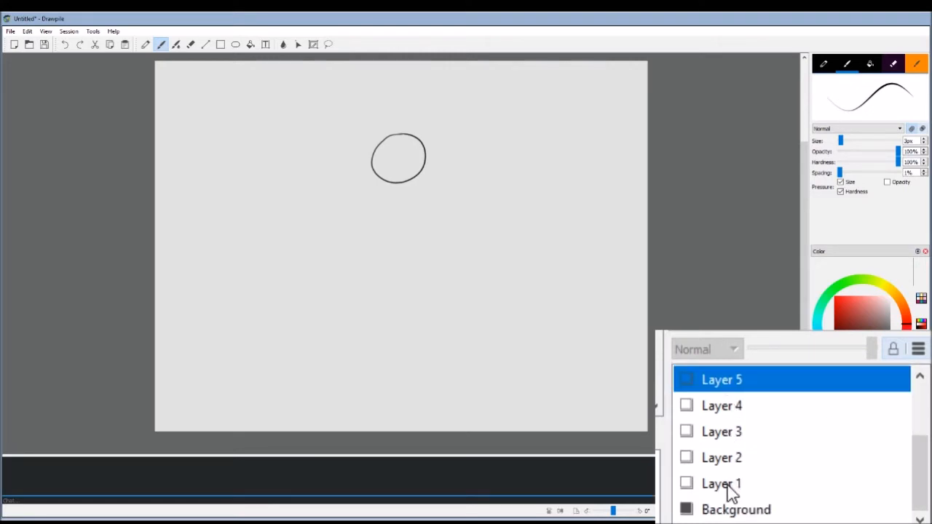
scroll(728, 492, up, 2)
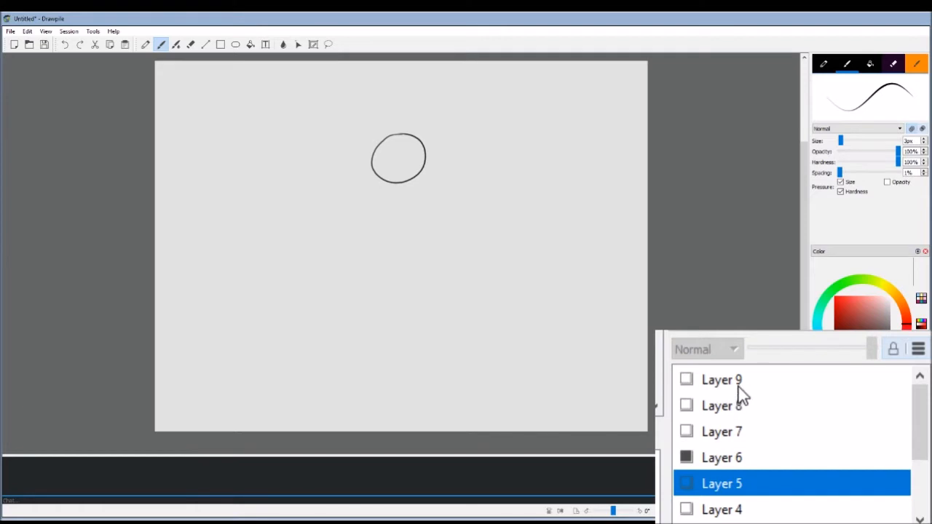
click(699, 432)
click(685, 432)
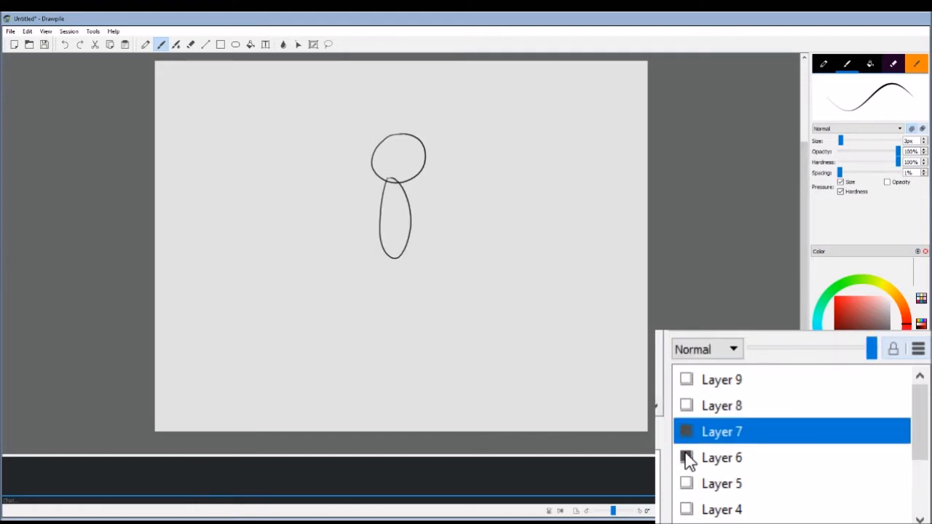
click(685, 458)
click(687, 406)
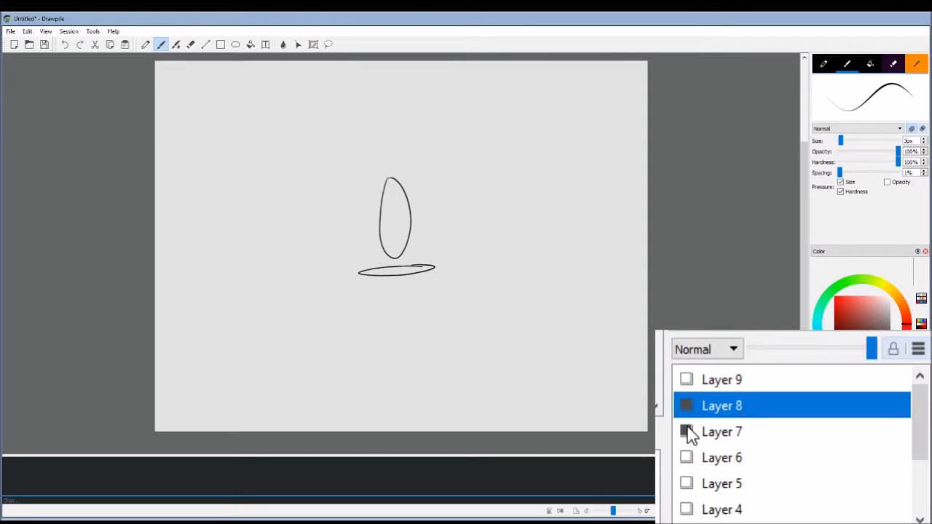
click(687, 431)
click(687, 379)
click(687, 406)
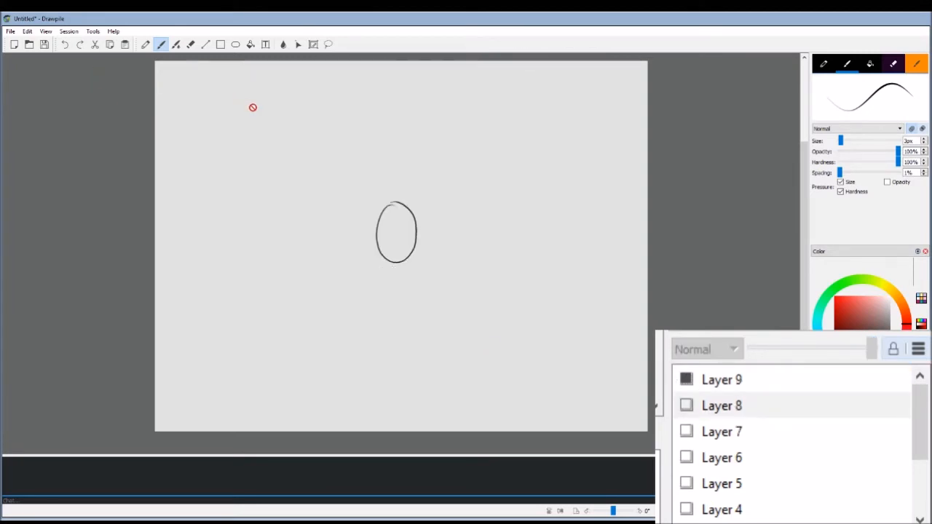
click(723, 381)
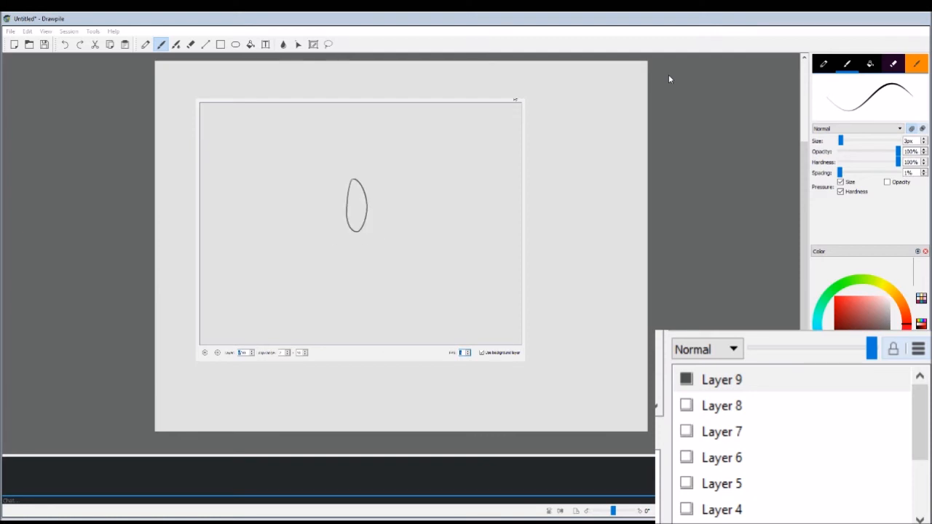
Close the animation preview and switch the visible frames from Layer 9 to Layers 6 and 7.
key(Escape)
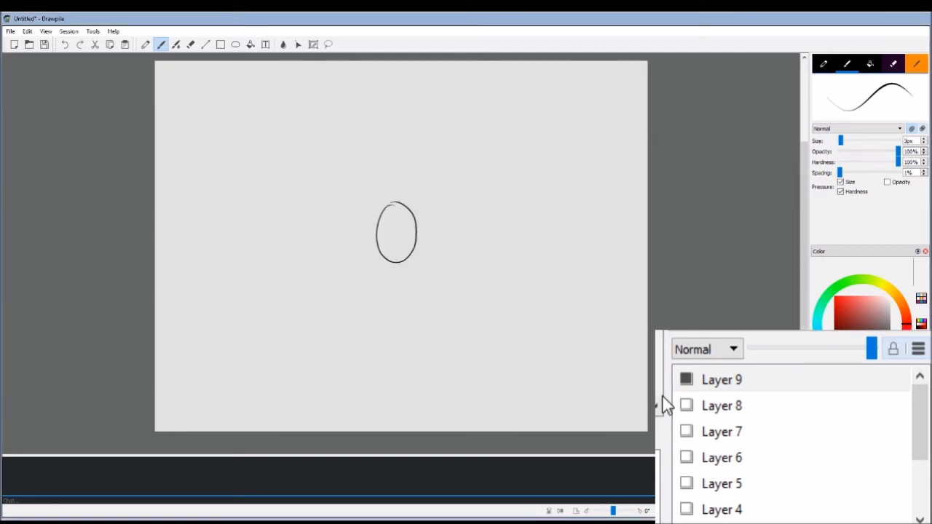
click(686, 382)
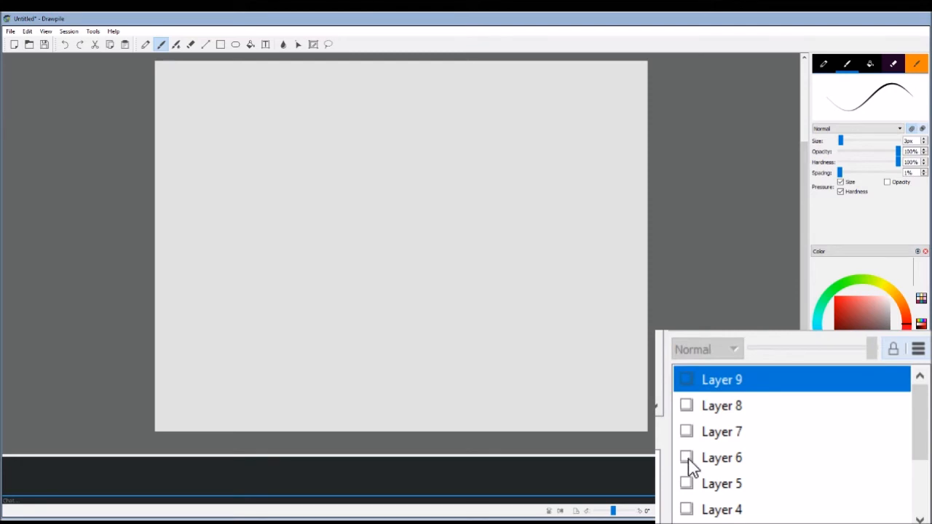
click(687, 459)
click(688, 431)
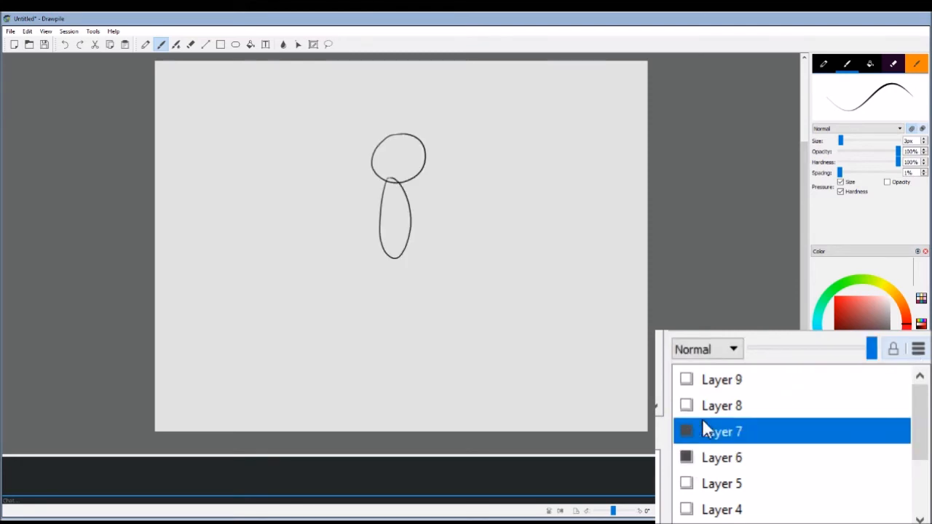
Reduce Layer 6's opacity to fade its circle and restore the layer to full opacity.
click(742, 457)
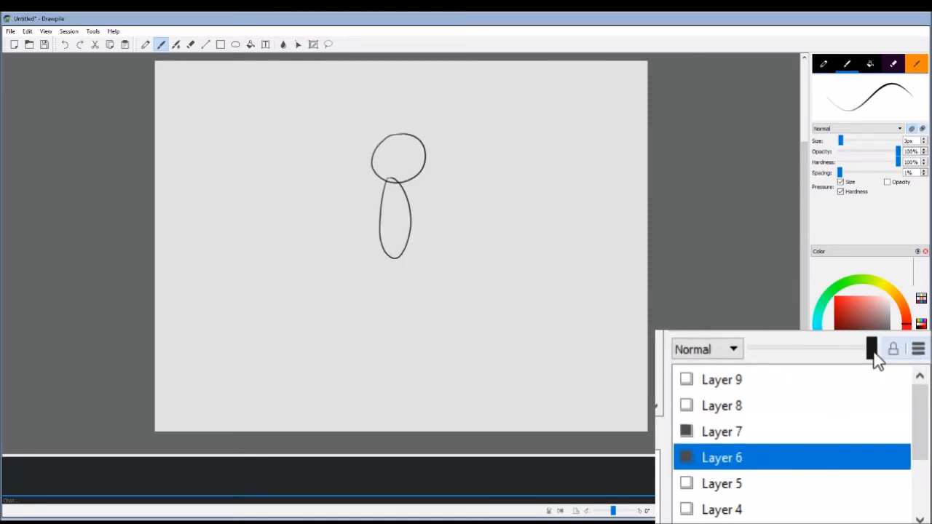
drag(871, 350, 864, 350)
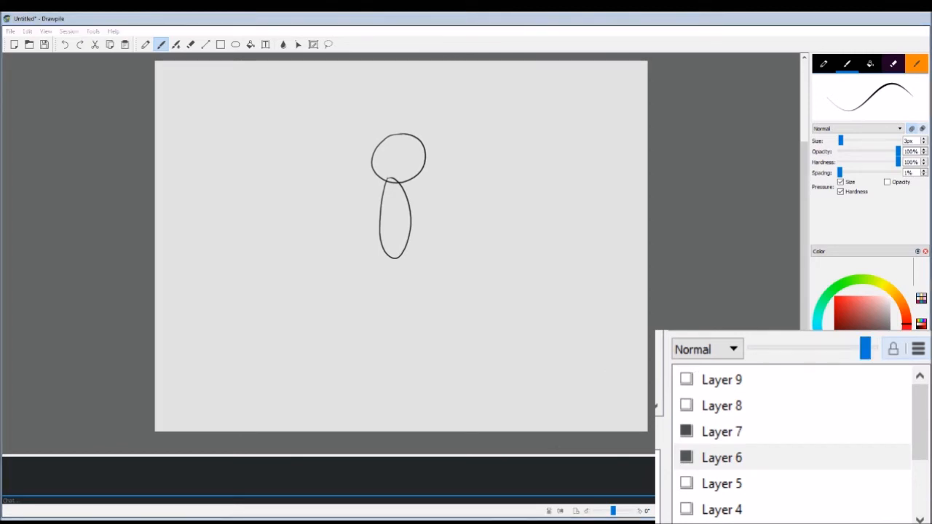
drag(867, 356, 786, 351)
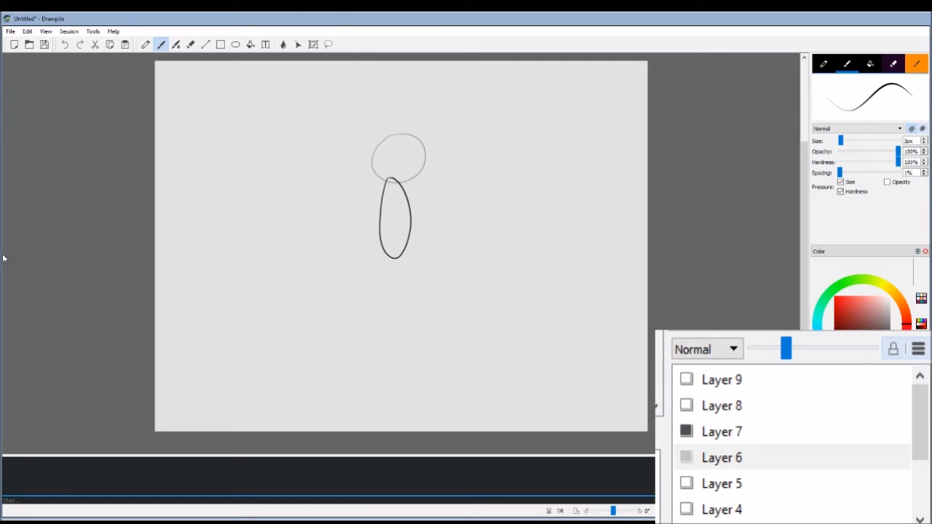
drag(785, 351, 899, 371)
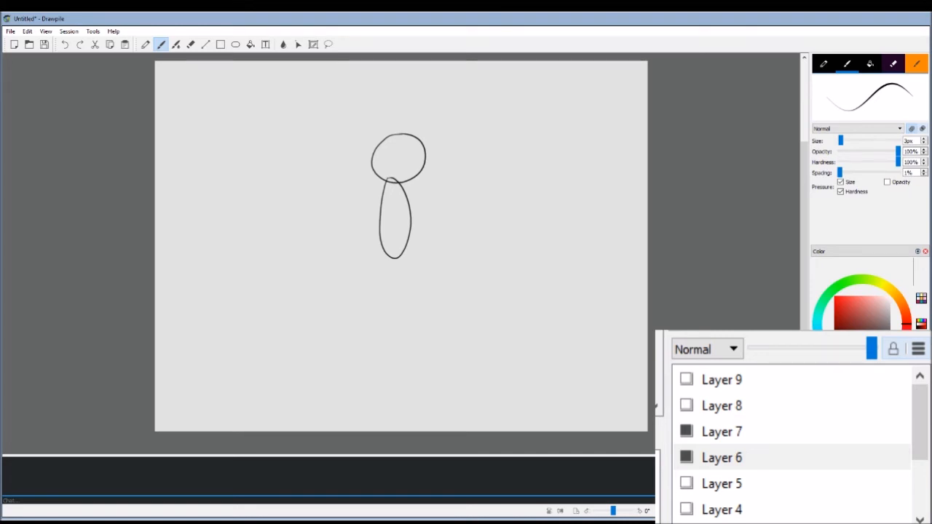
View the layer options for Layer 6, including New, Duplicate and Delete, and select Layer 7.
click(917, 348)
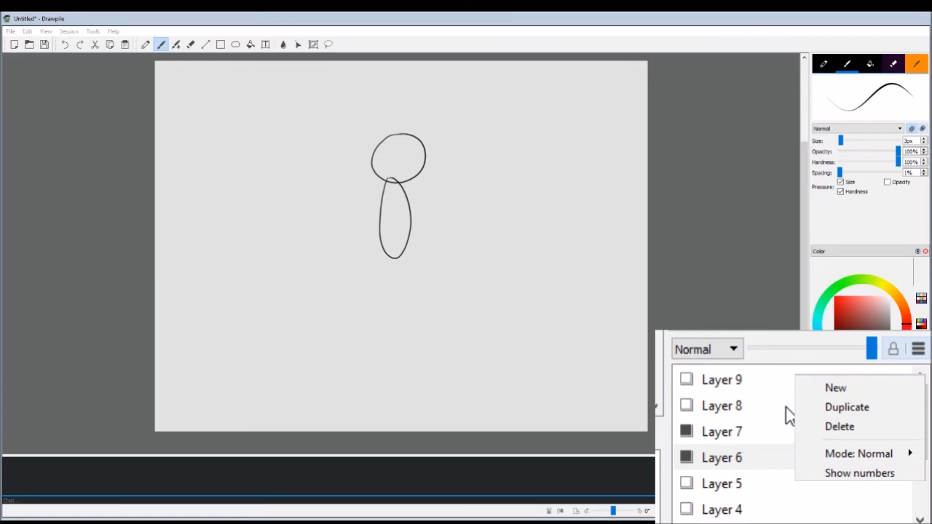
click(762, 433)
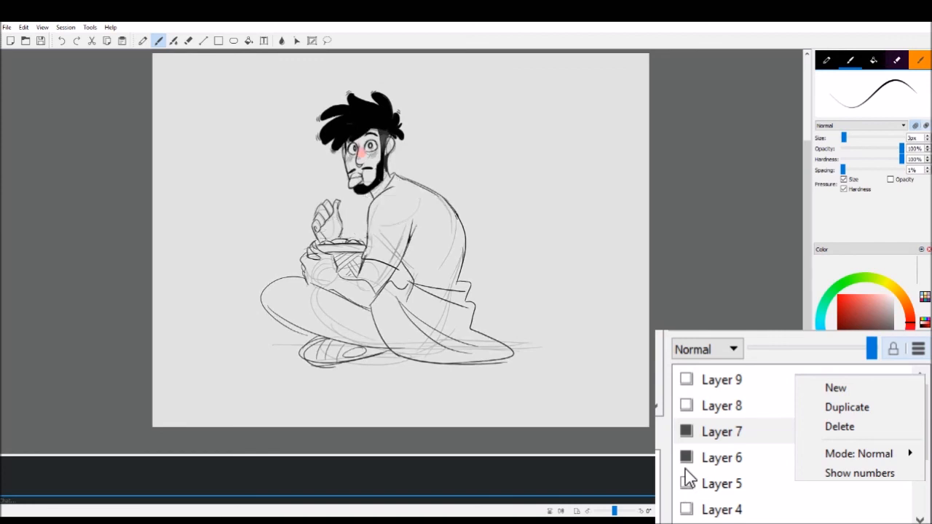
scroll(456, 315, up, 2)
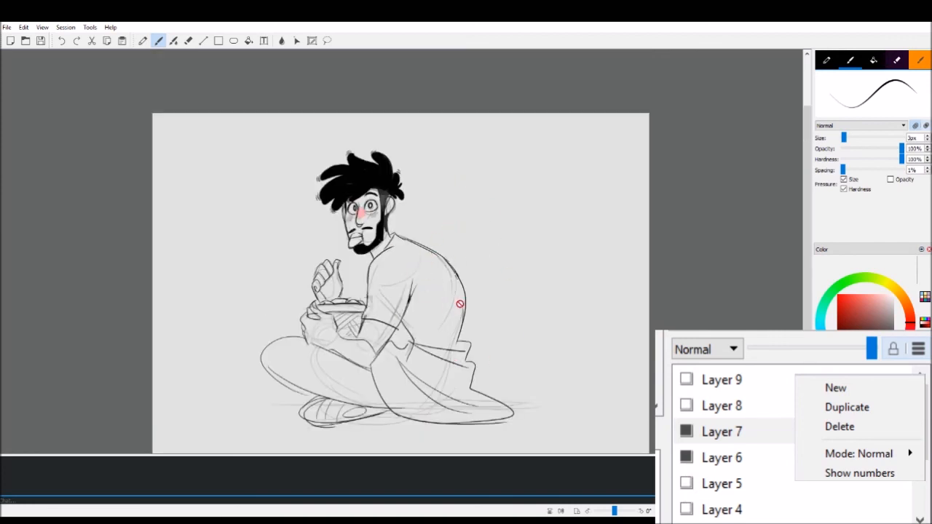